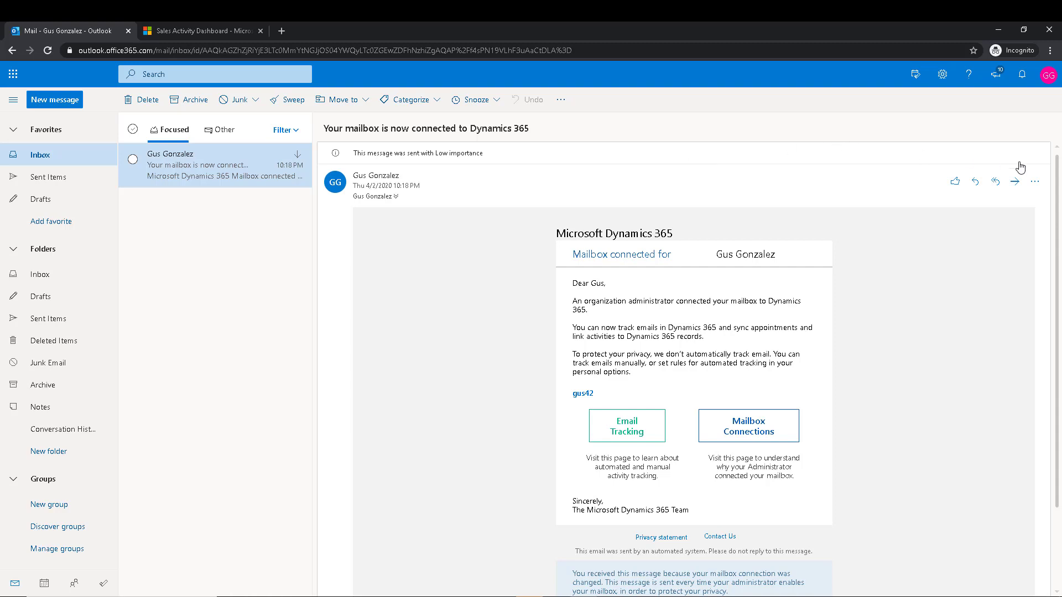
# - Open the More actions menu on the 'Your mailbox is now connected to Dynamics 365' message
pyautogui.click(1035, 181)
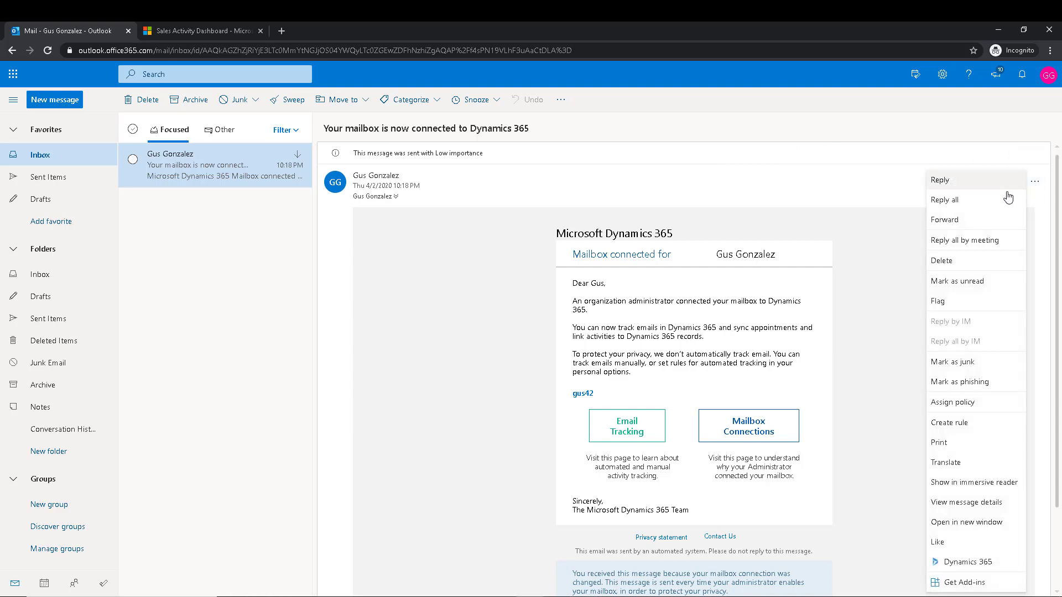
# - Launch the Dynamics 365 add-in pane, which shows the message as Not tracked
pyautogui.click(968, 562)
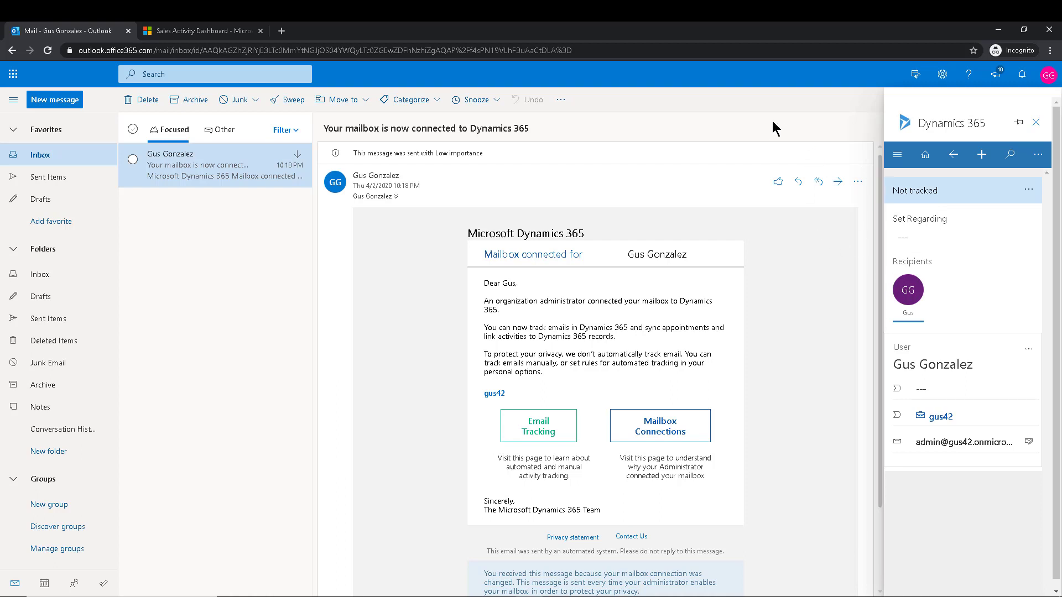
pyautogui.click(981, 160)
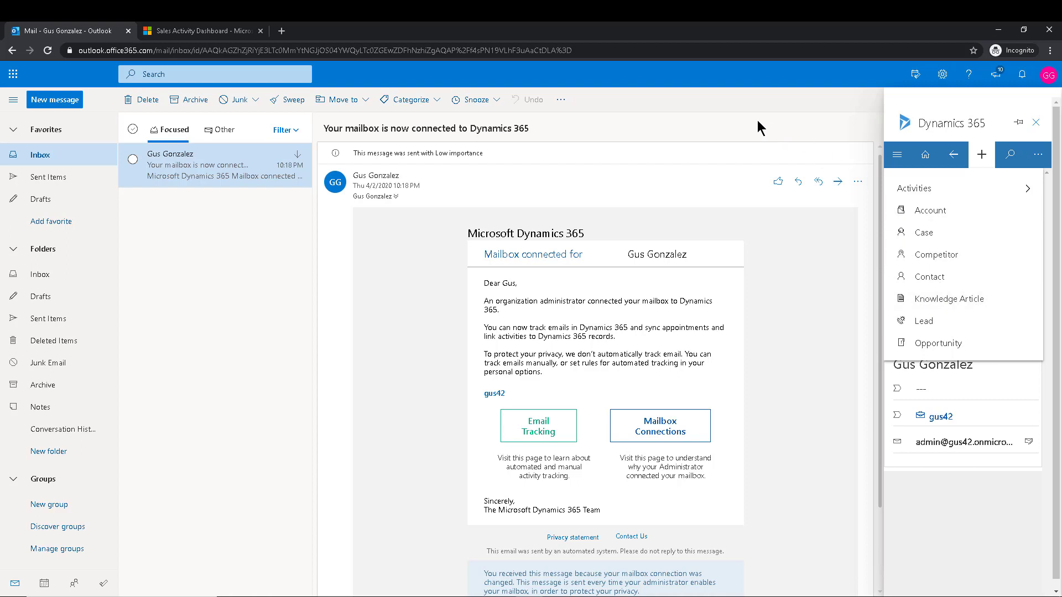
pyautogui.click(799, 129)
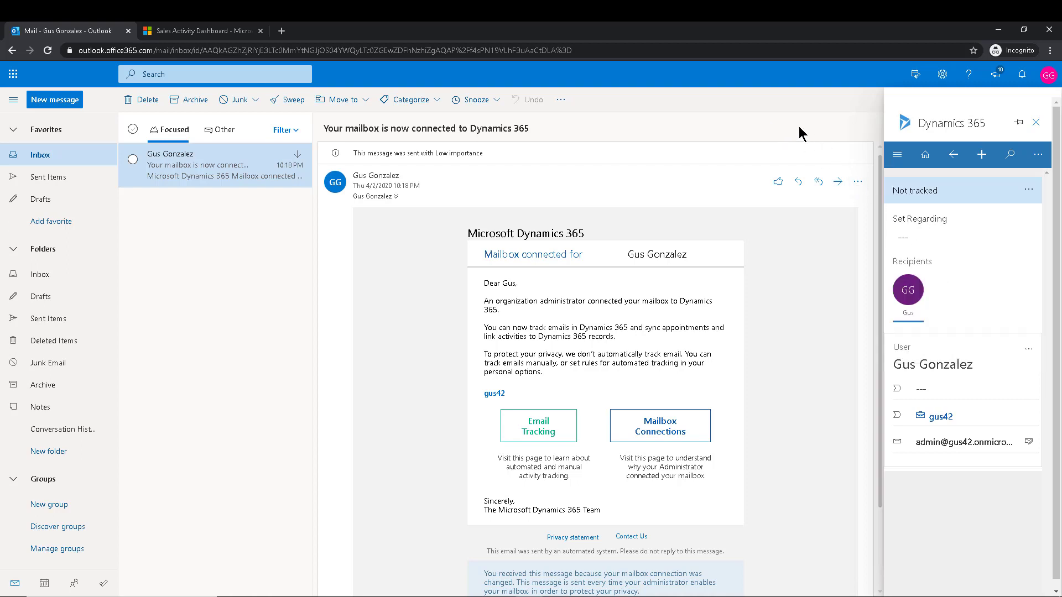
# - From the Dynamics 365 tab, open Settings > Customizations > Customize the System, maximized
pyautogui.click(210, 32)
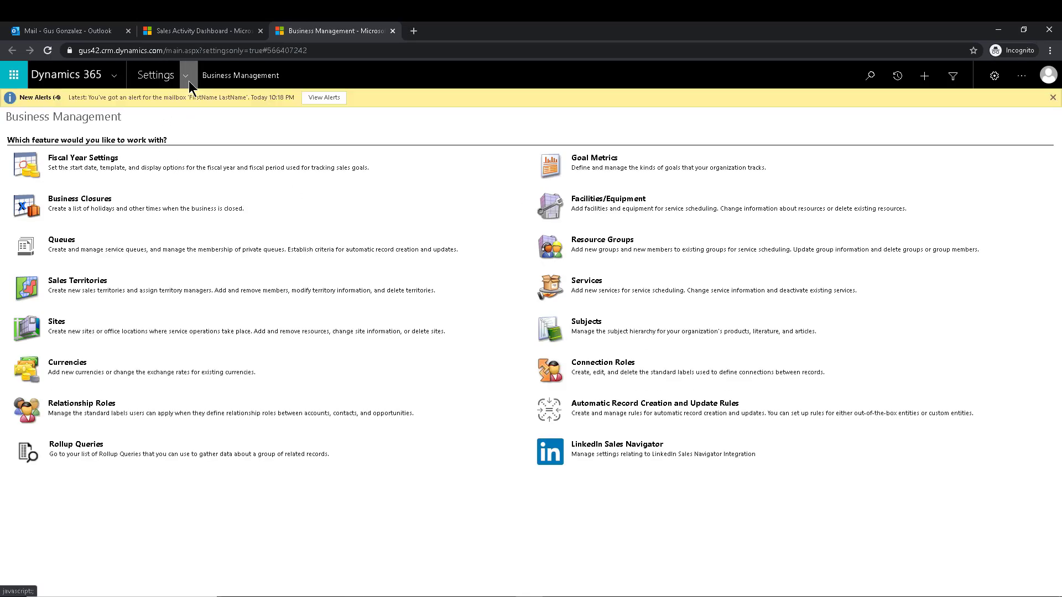
pyautogui.click(188, 80)
pyautogui.click(184, 180)
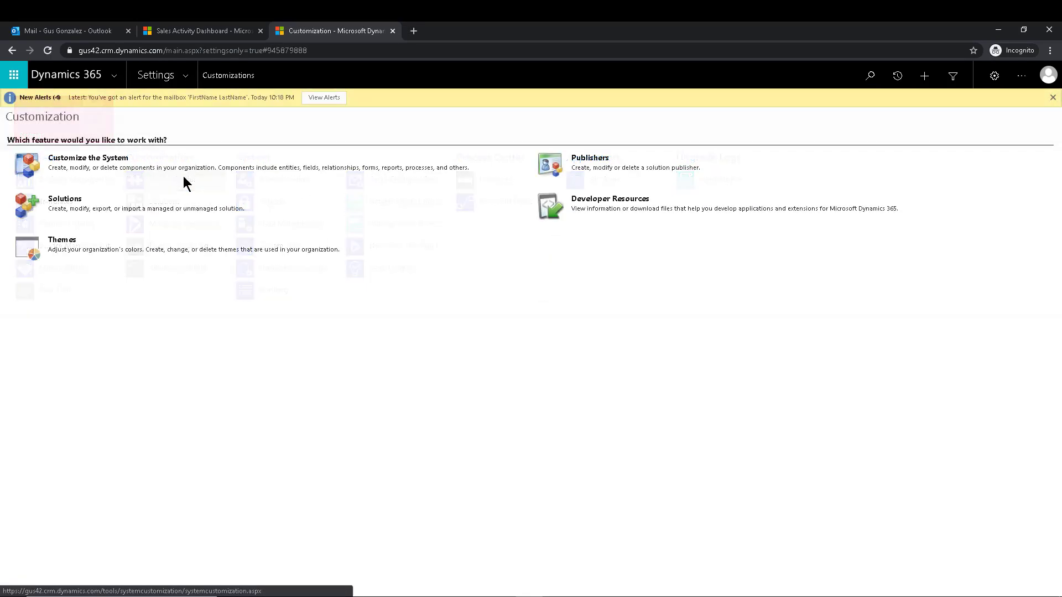
pyautogui.click(117, 161)
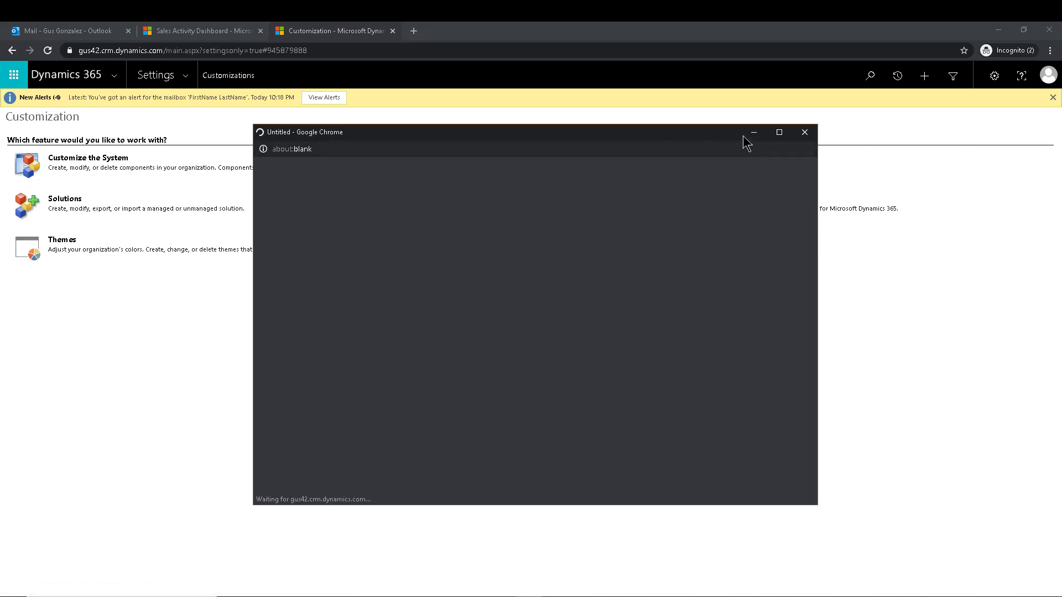
pyautogui.click(779, 132)
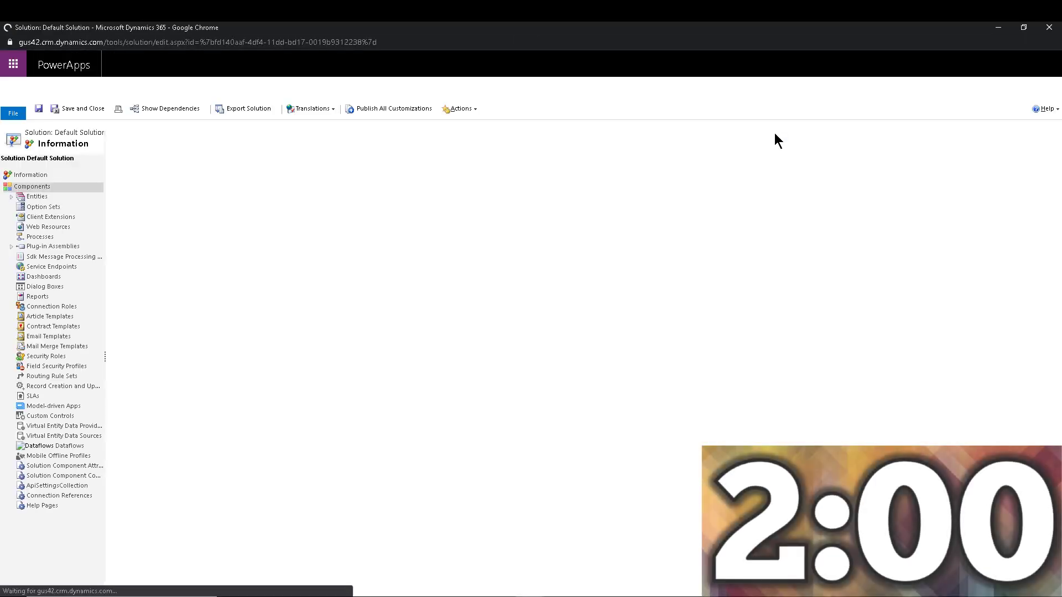
# - Expand Entities in the Default Solution tree and scroll down to the custom Warranty entity
pyautogui.click(11, 196)
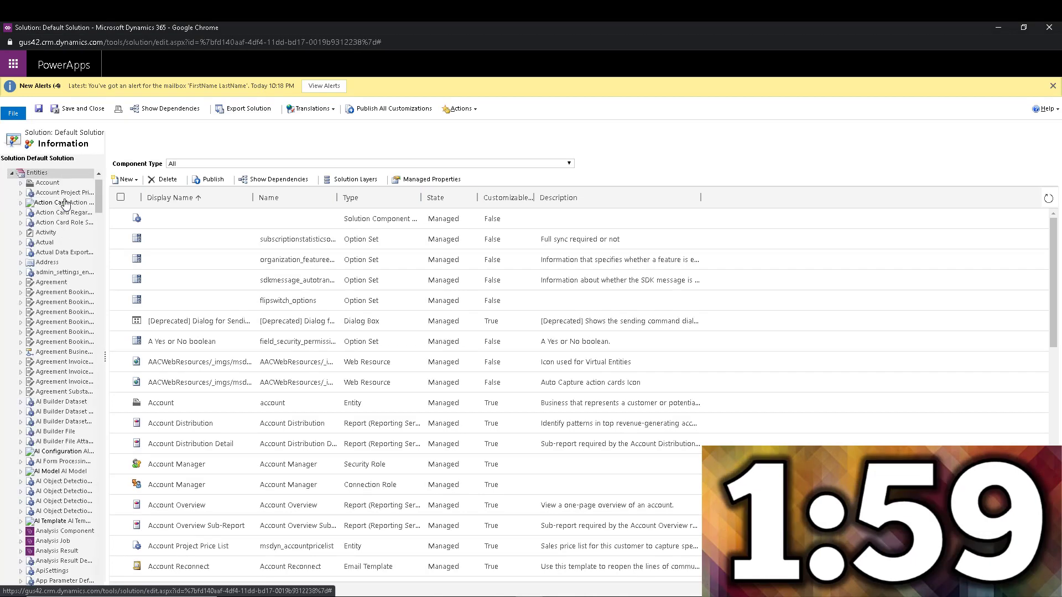
pyautogui.scroll(-5, 91, 329)
pyautogui.scroll(-20, 90, 329)
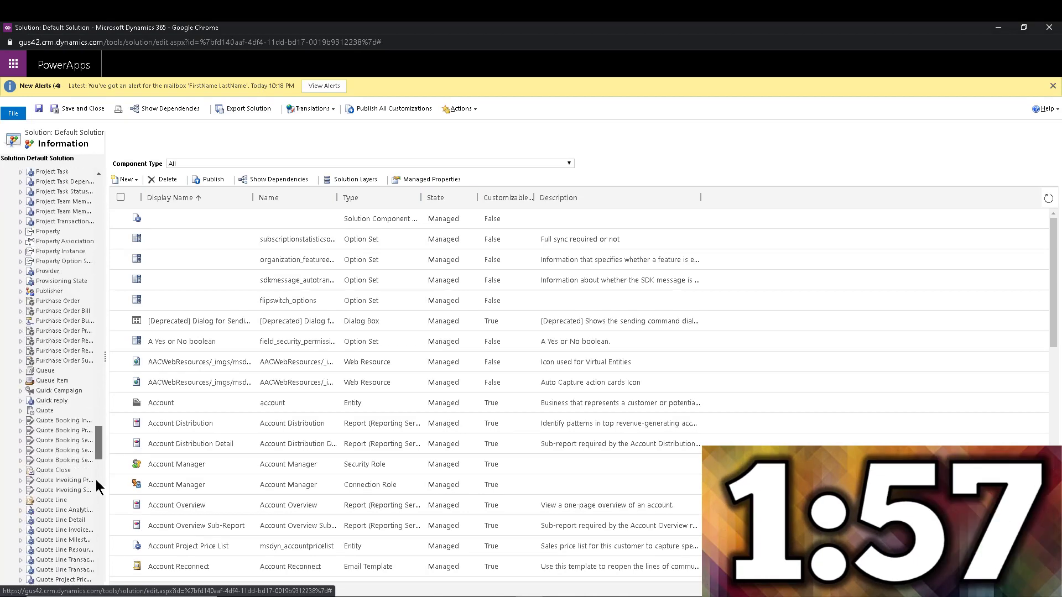
pyautogui.scroll(-5, 97, 557)
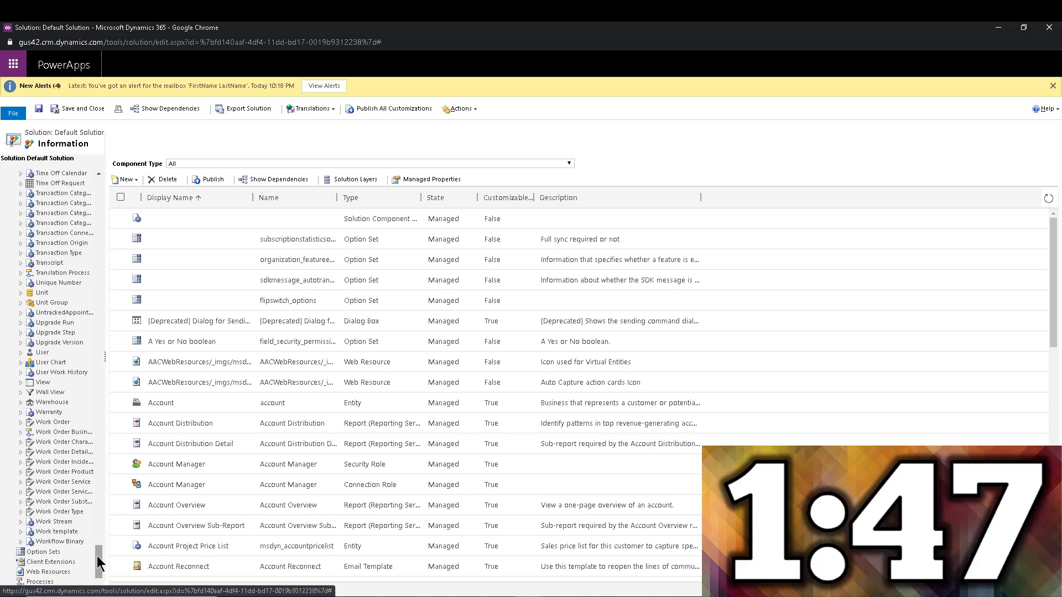
pyautogui.moveTo(99, 563); pyautogui.dragTo(95, 582)
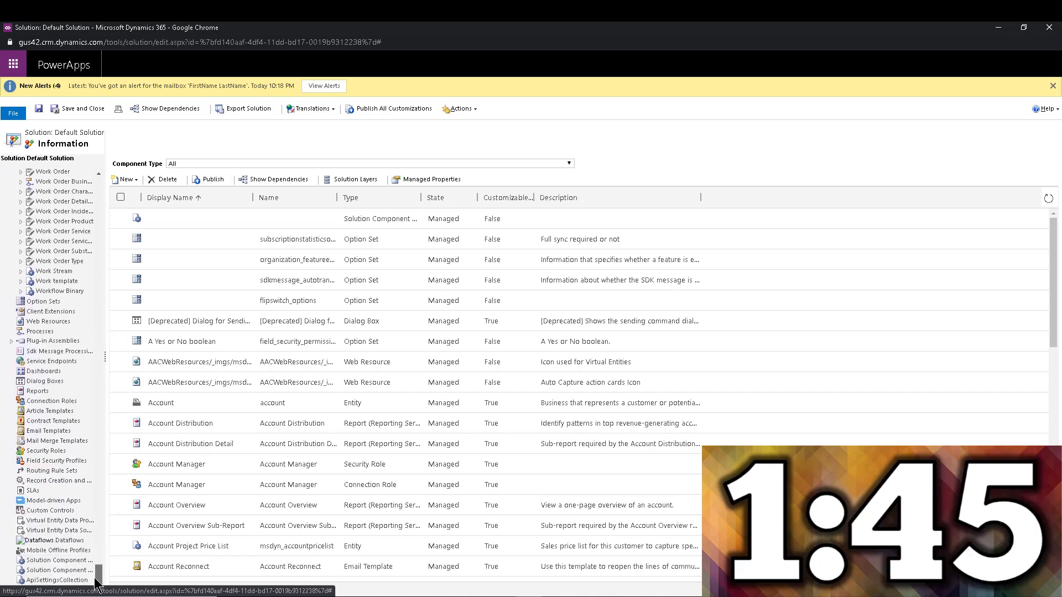
# - List the 13 Model-driven Apps and open Dynamics 365 App for Outlook in App Designer
pyautogui.click(47, 501)
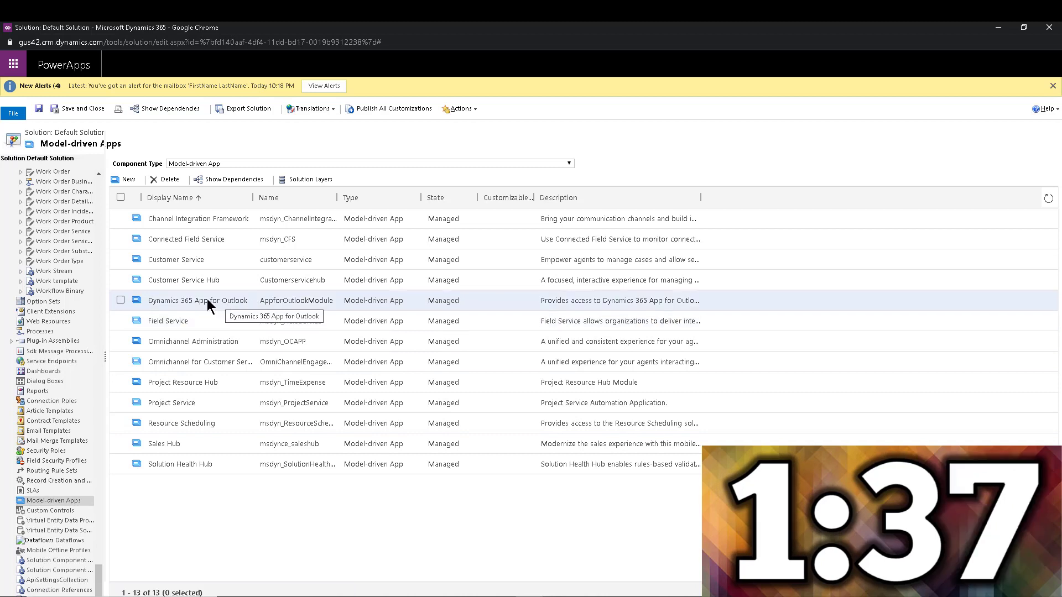
pyautogui.doubleClick(206, 299)
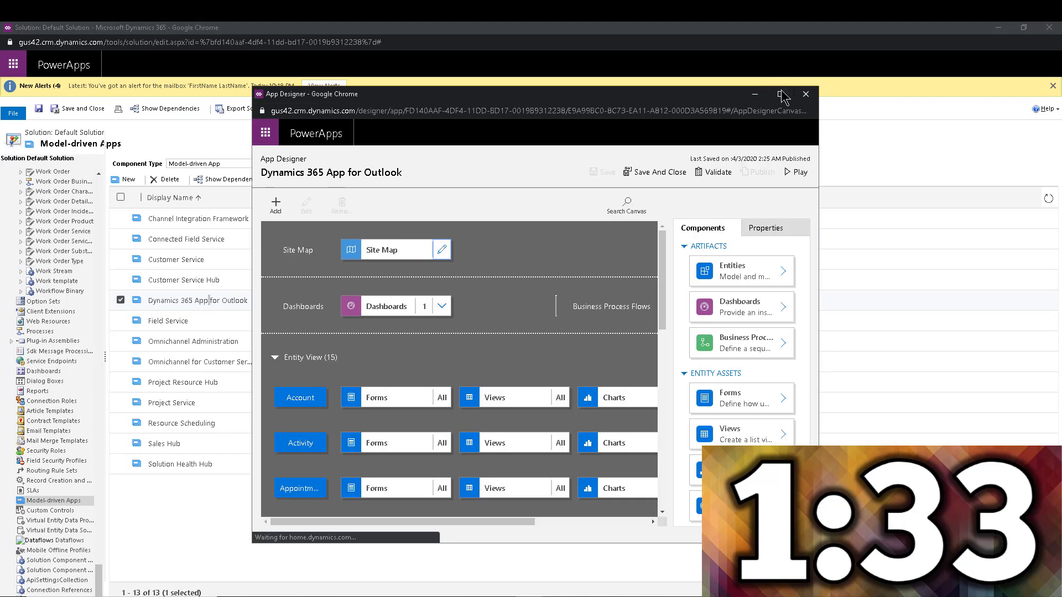
# - Maximize App Designer and remove the Competitor and Knowledge Article entities from the app
pyautogui.click(781, 94)
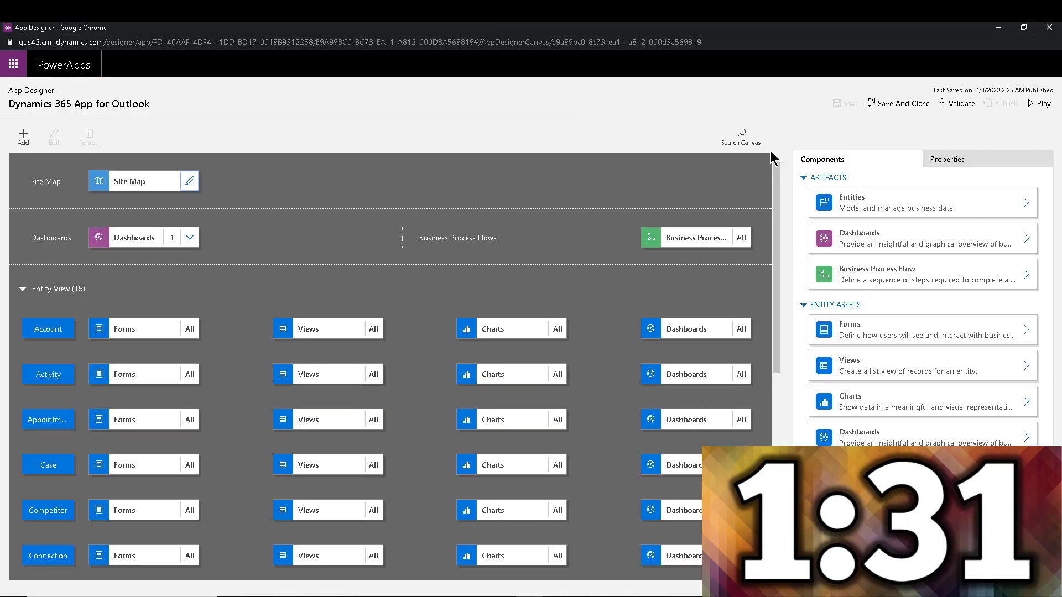
pyautogui.scroll(-4, 775, 193)
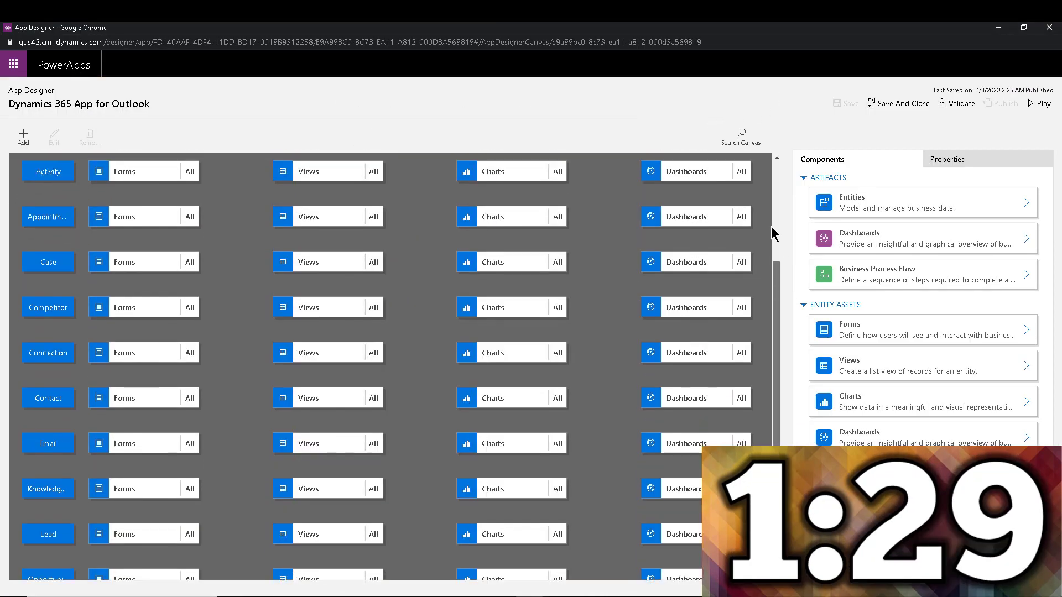
pyautogui.scroll(4, 773, 232)
pyautogui.scroll(-1, 780, 191)
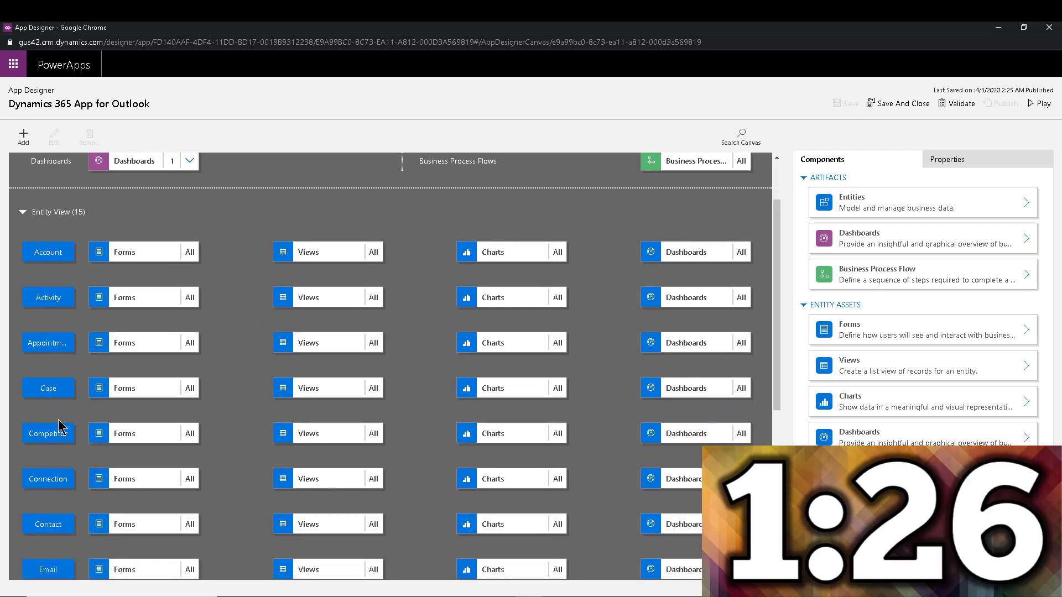
pyautogui.click(34, 438)
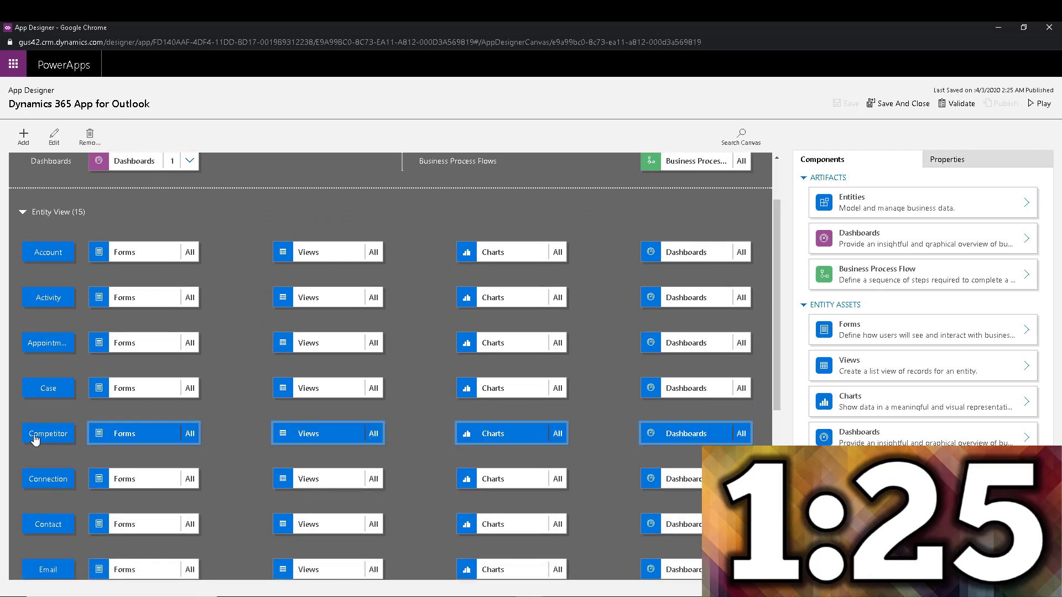
pyautogui.click(91, 141)
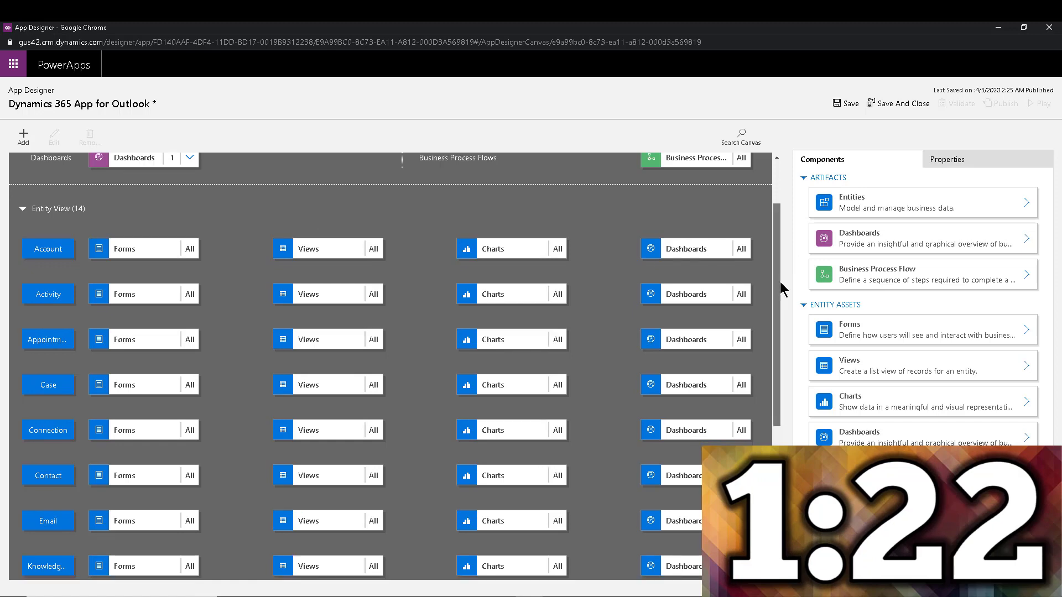
pyautogui.scroll(-3, 782, 332)
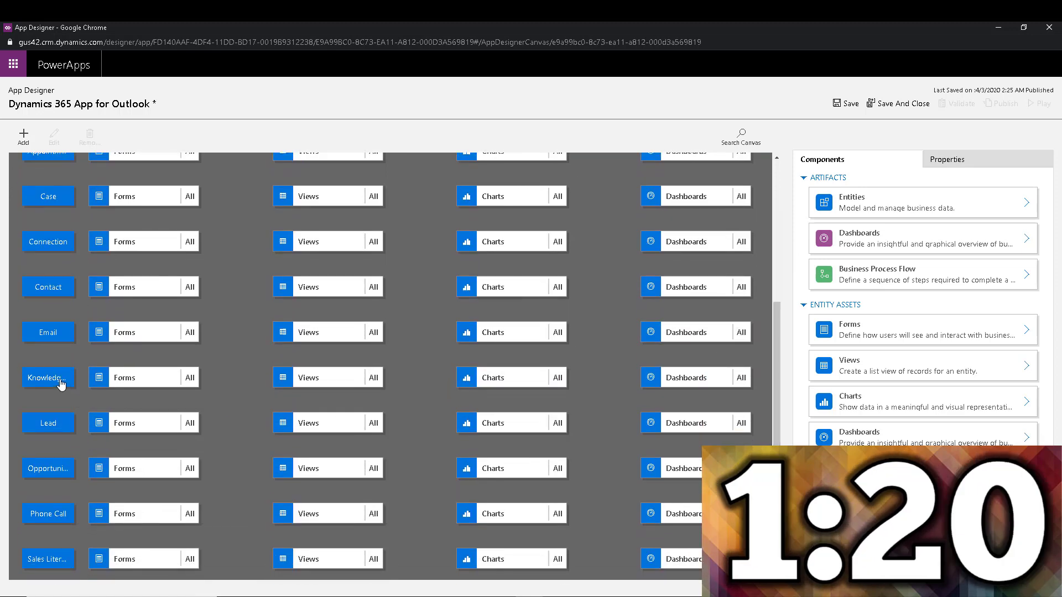
pyautogui.click(61, 382)
pyautogui.click(90, 138)
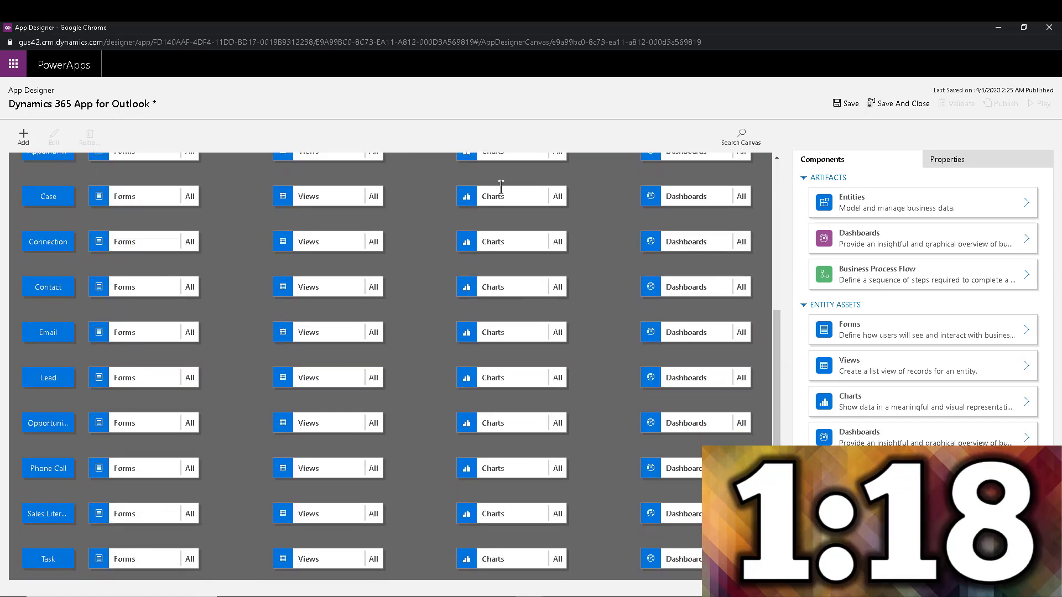
# - Add the Warranty entity to the Outlook app via Add > Entities
pyautogui.click(24, 137)
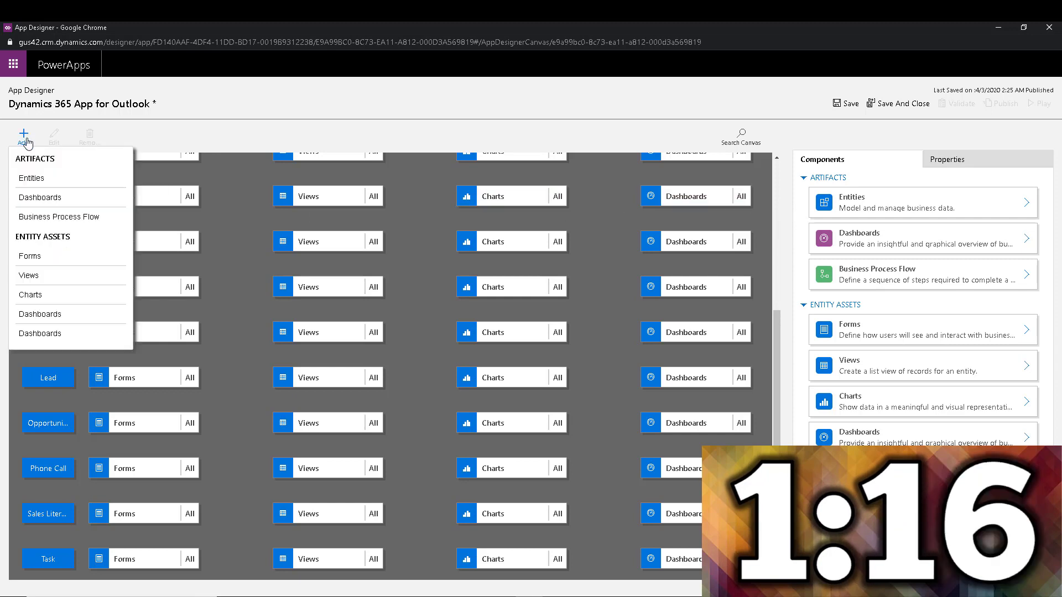
pyautogui.click(34, 179)
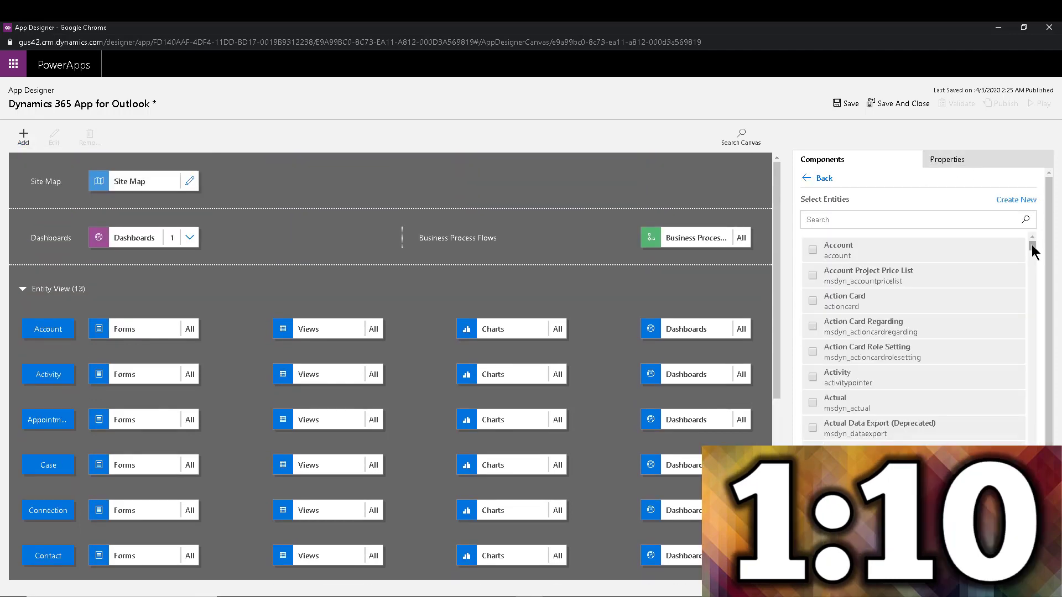
pyautogui.moveTo(1033, 247); pyautogui.dragTo(1038, 501)
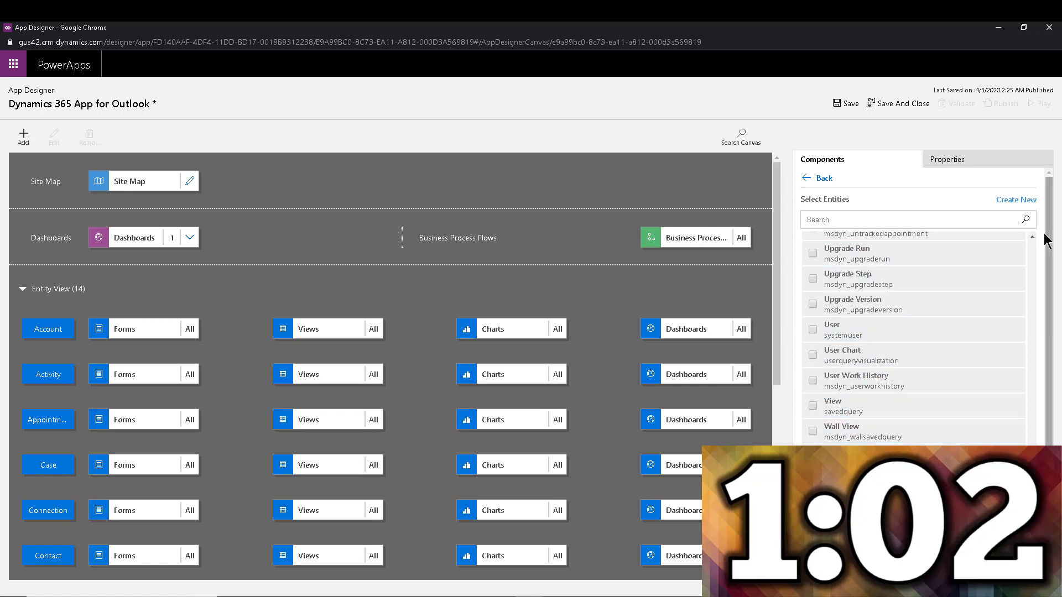
# - Save and publish the app, now with 14 entities
pyautogui.click(844, 104)
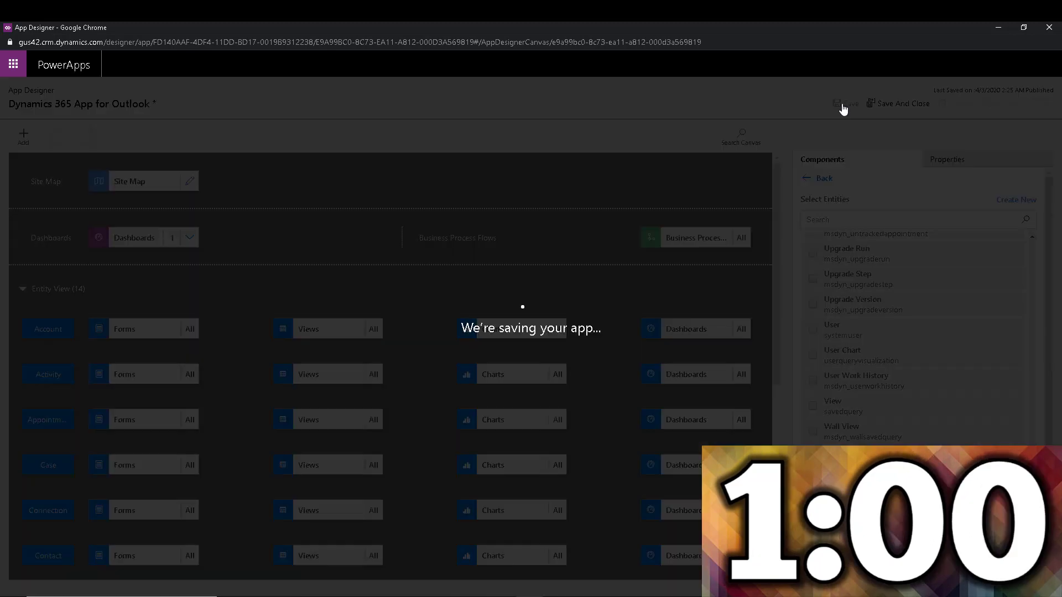
pyautogui.click(1002, 104)
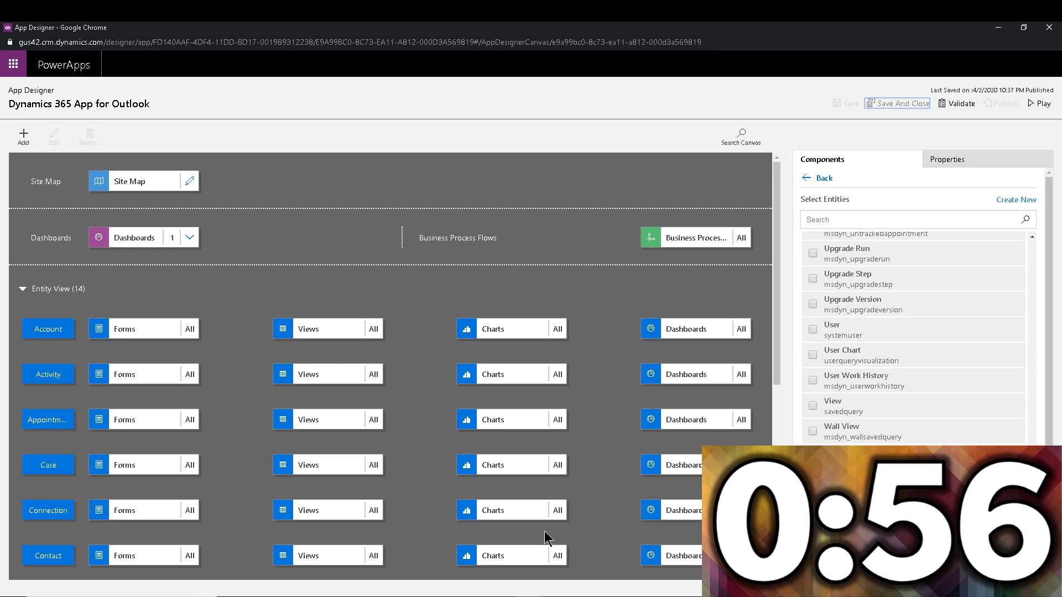
pyautogui.click(533, 594)
# - Return to the Outlook message and reopen the Dynamics 365 add-in pane from More actions
pyautogui.click(401, 552)
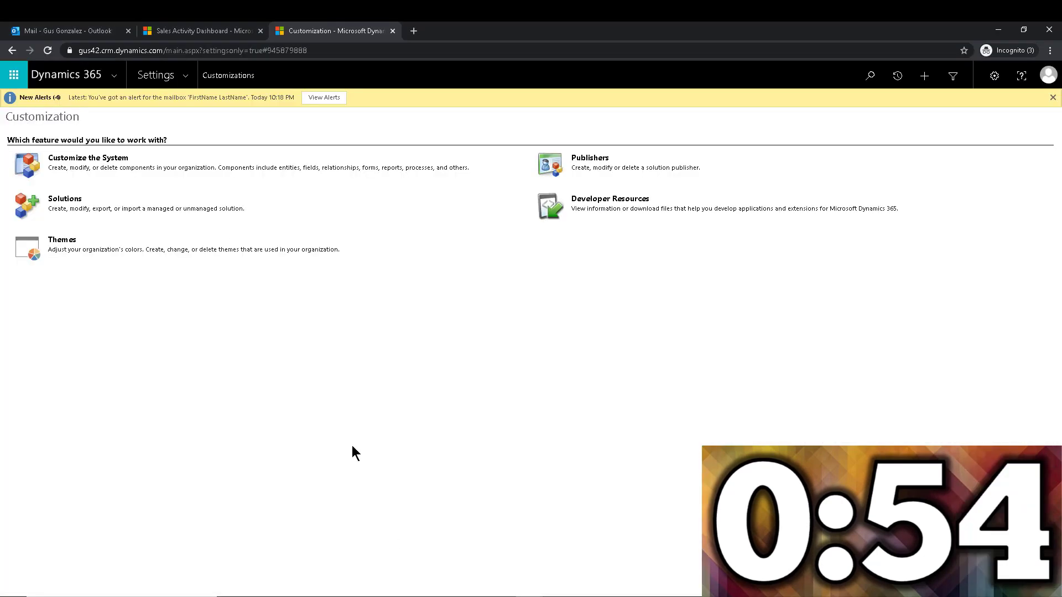
pyautogui.click(73, 31)
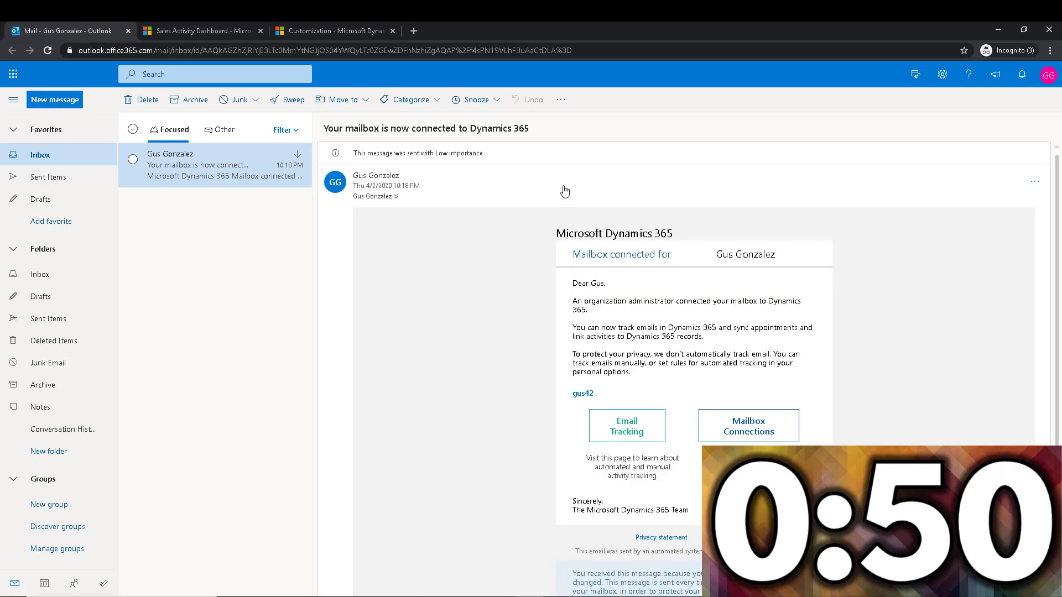
pyautogui.click(1035, 183)
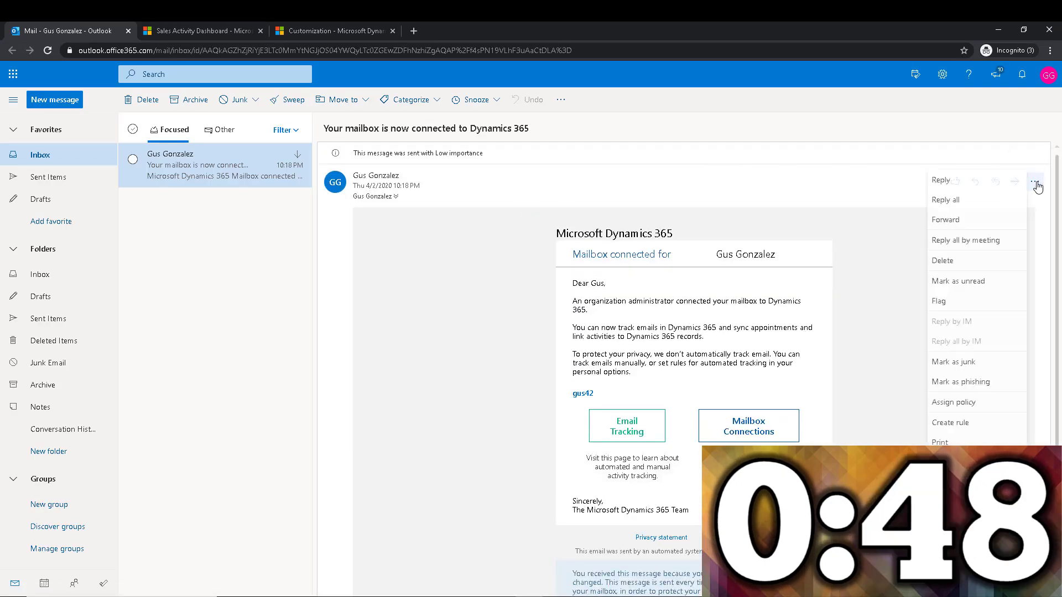
pyautogui.click(957, 482)
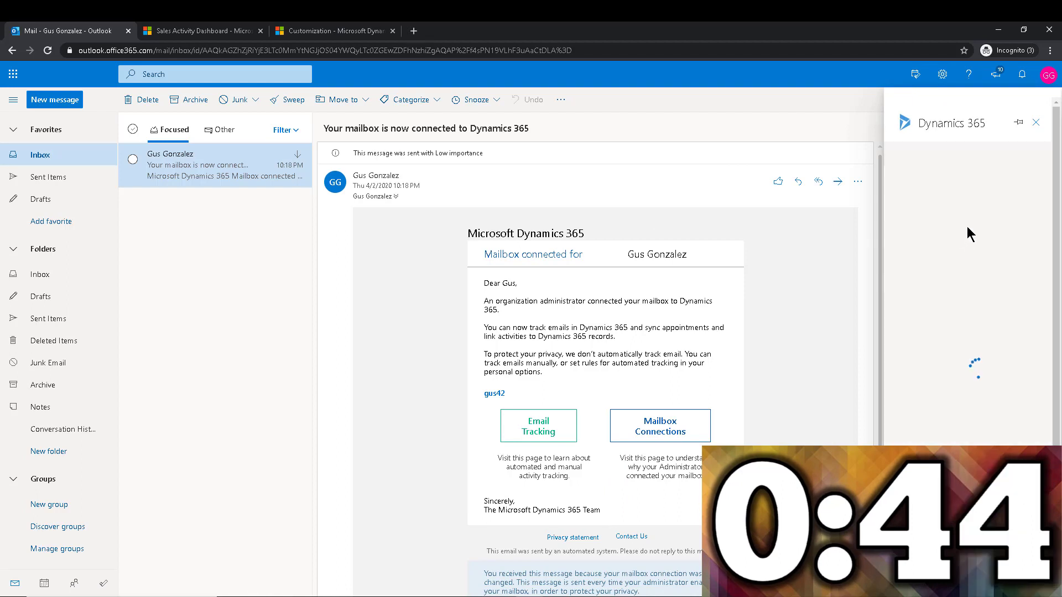
# - Start a quick-create Warranty record from the Dynamics 365 pane's + menu
pyautogui.click(982, 156)
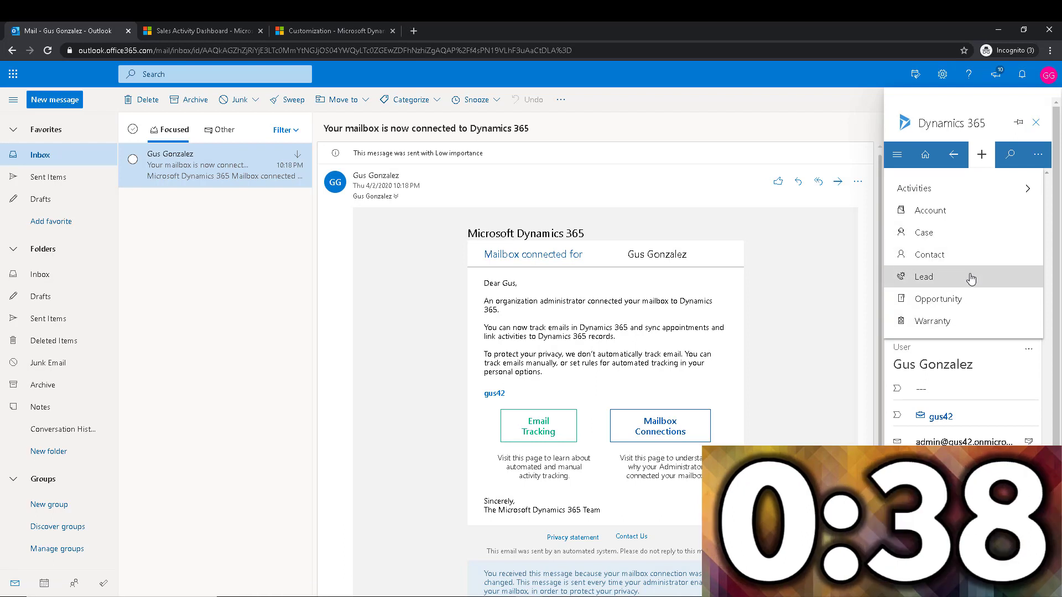
pyautogui.click(965, 324)
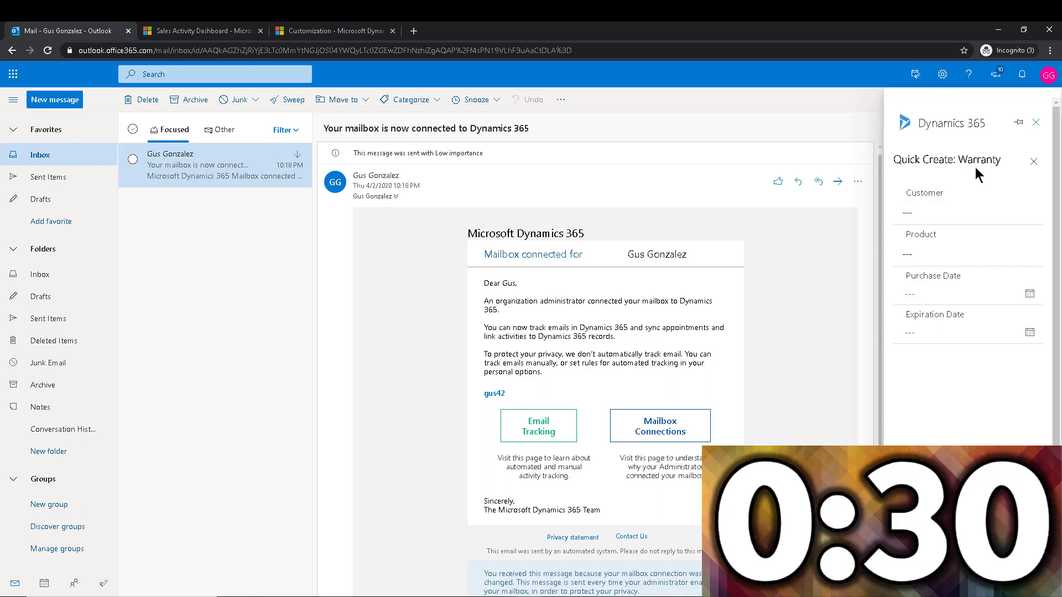
# - Return to the Default Solution window and open the Warranty entity's definition page
pyautogui.moveTo(528, 596)
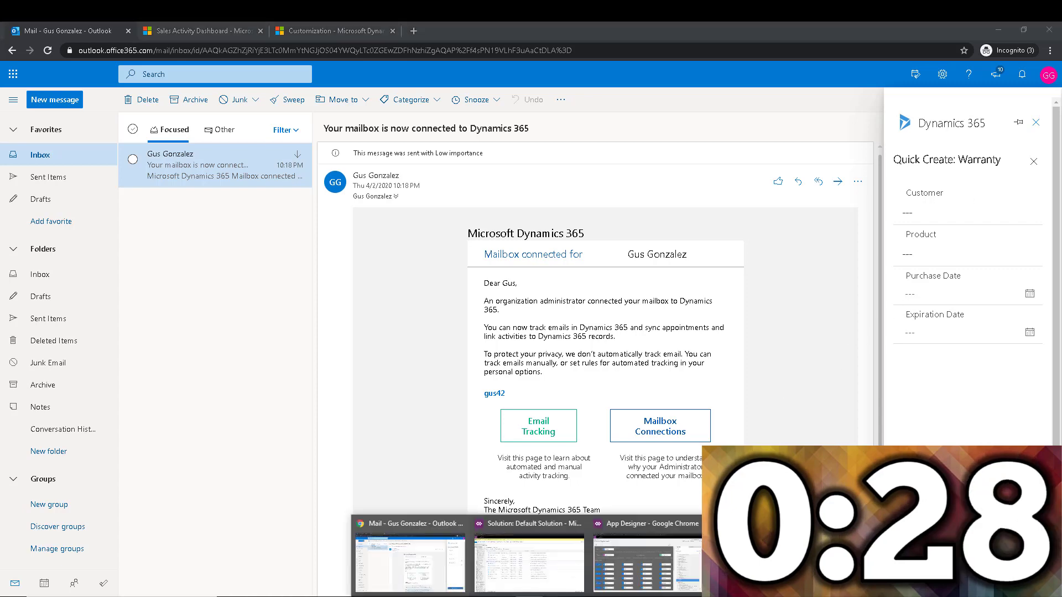
pyautogui.click(549, 552)
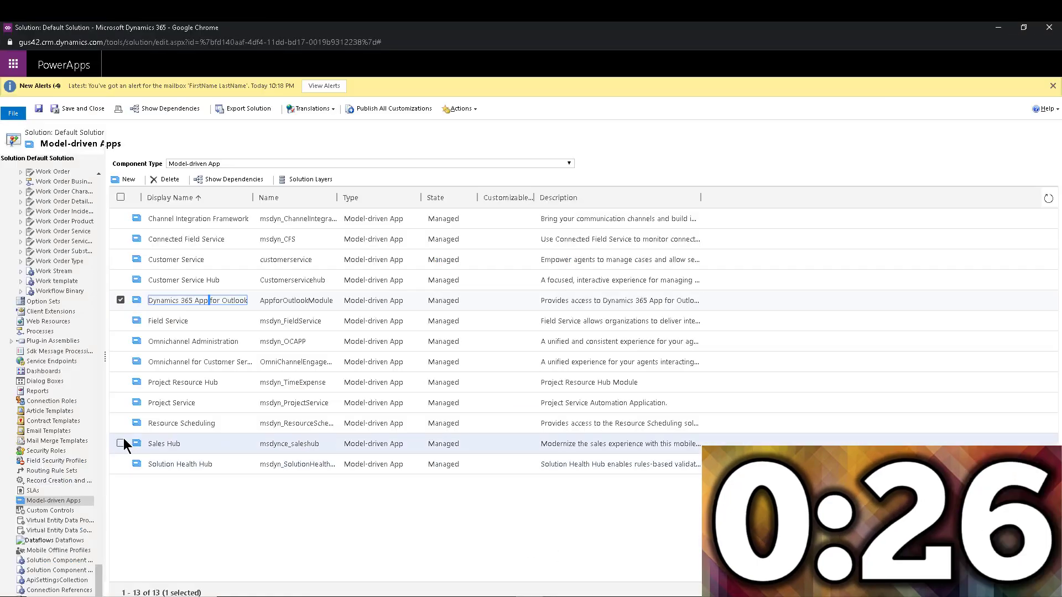
pyautogui.scroll(2, 103, 175)
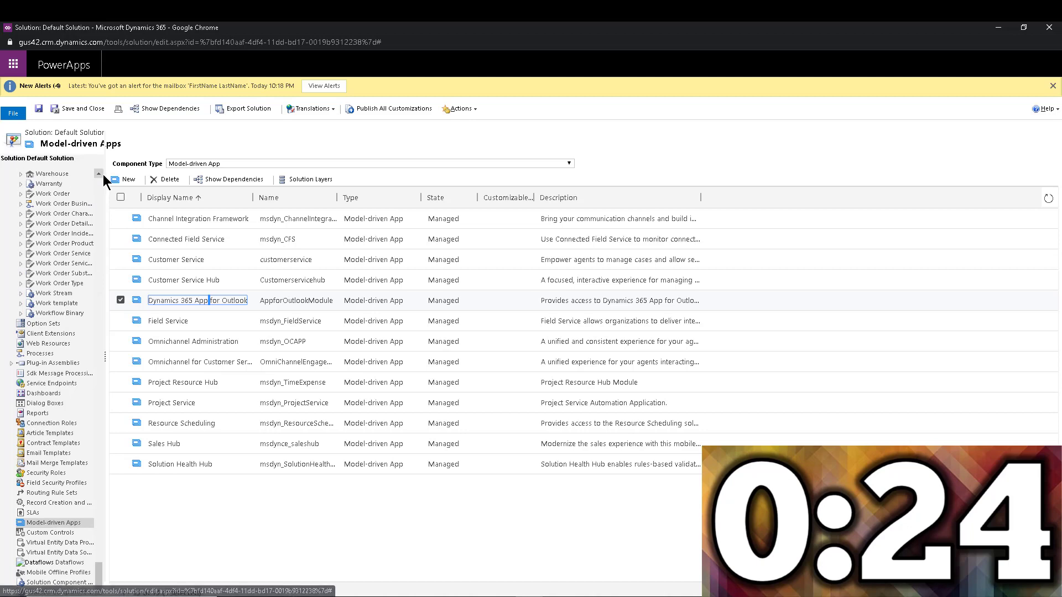
pyautogui.click(57, 274)
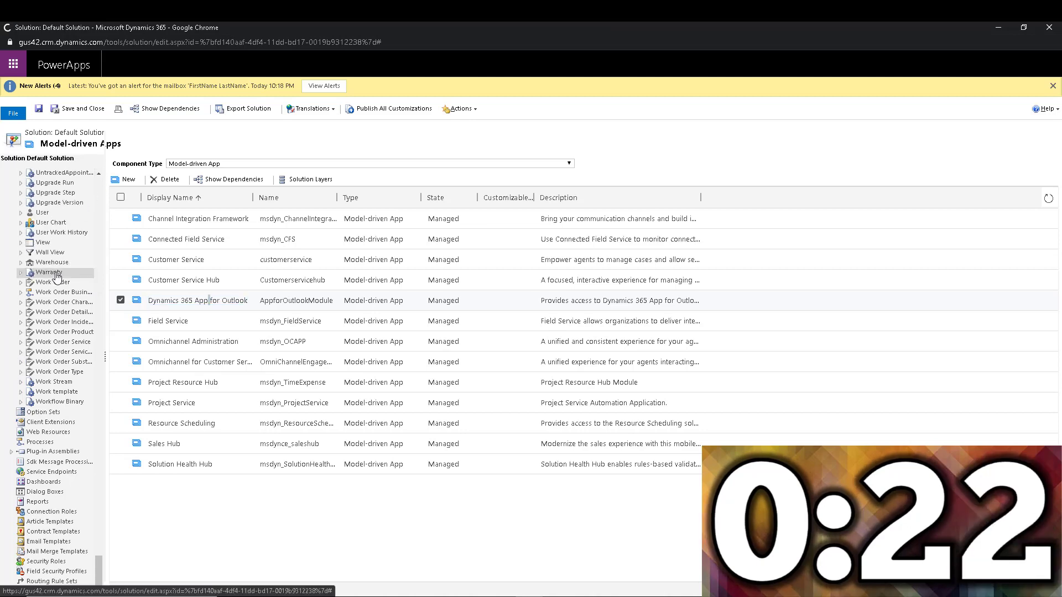